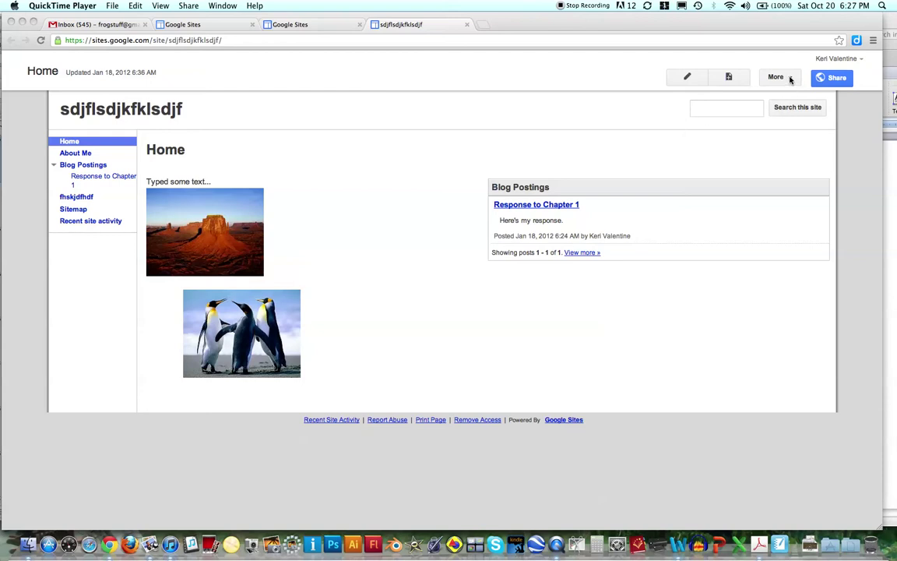
View the Site layout page in the Manage Site settings and return to the site's home page
left_click(790, 80)
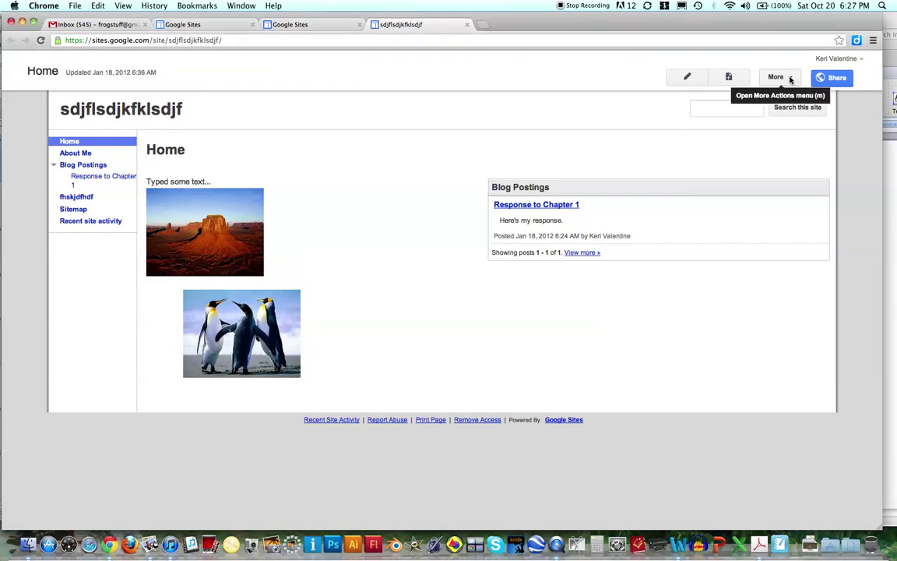
left_click(790, 79)
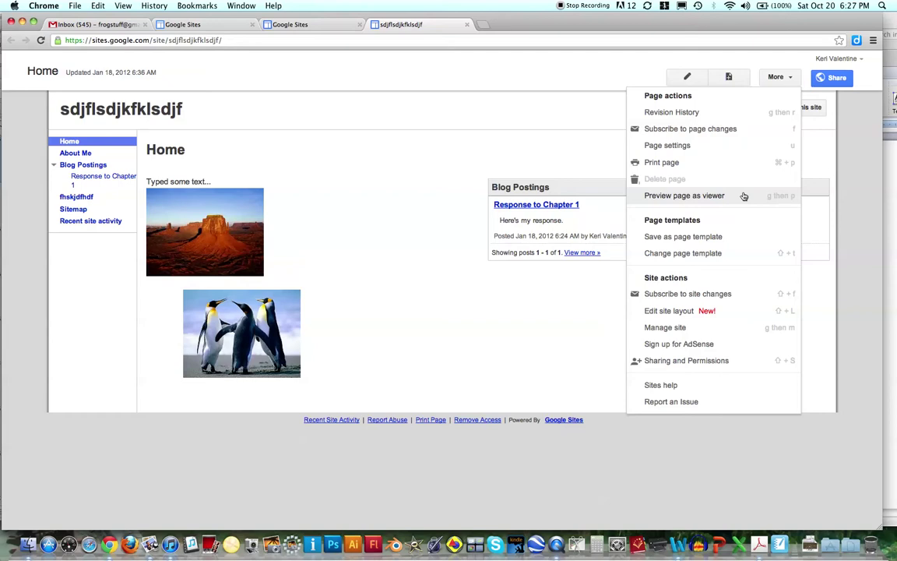
left_click(683, 329)
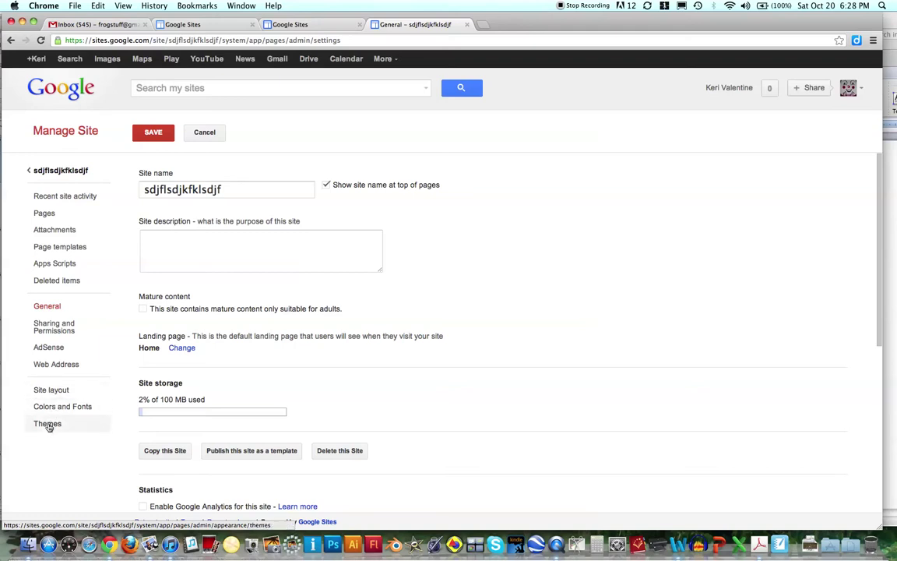
left_click(51, 392)
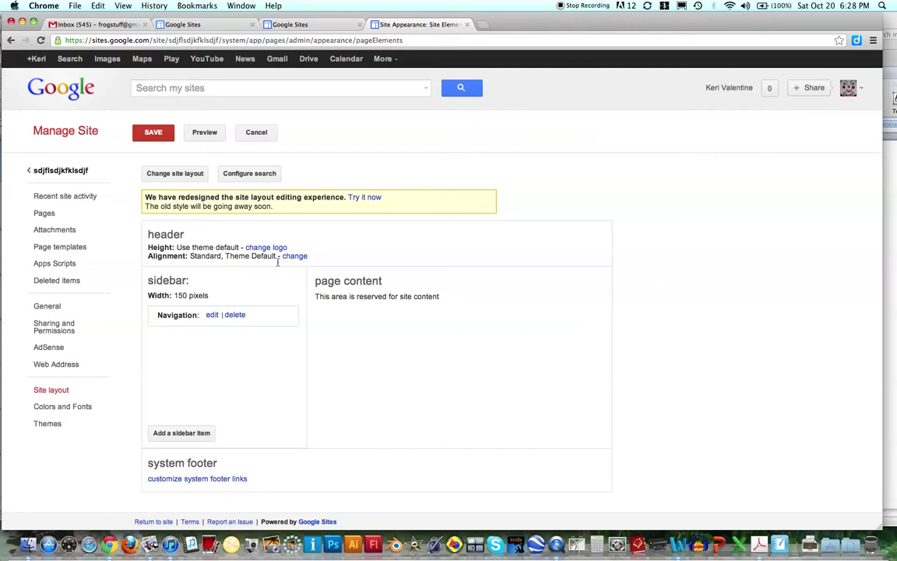
left_click(64, 171)
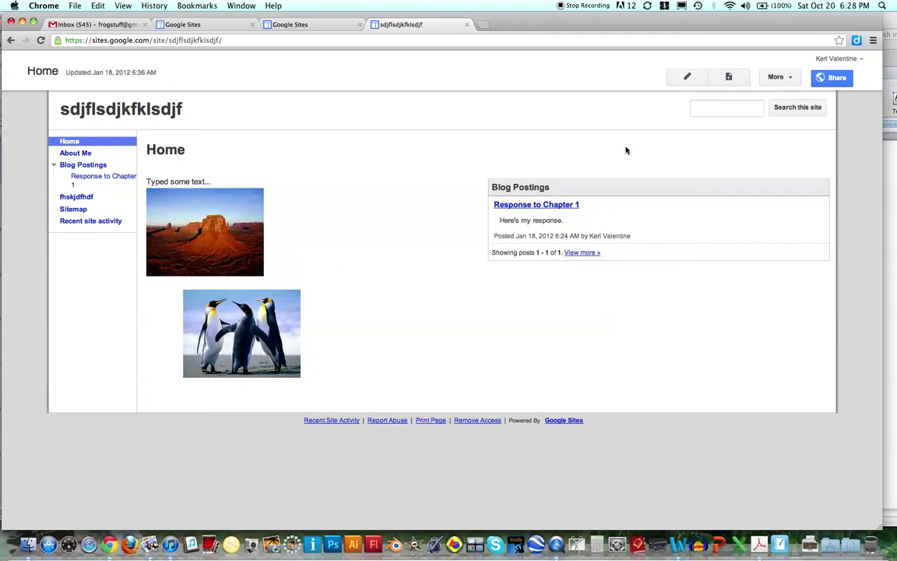
Open the site layout for editing and switch the site header off and back on
left_click(777, 77)
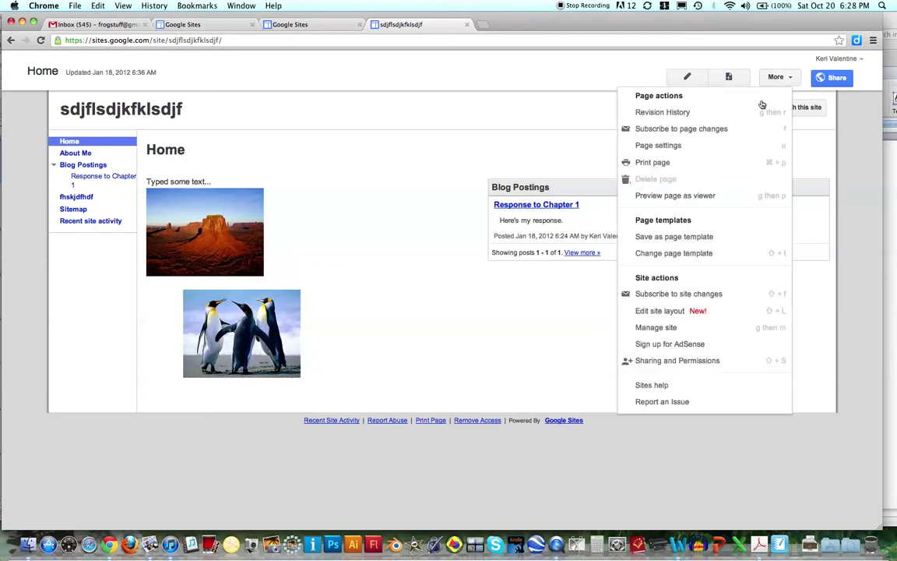
left_click(669, 315)
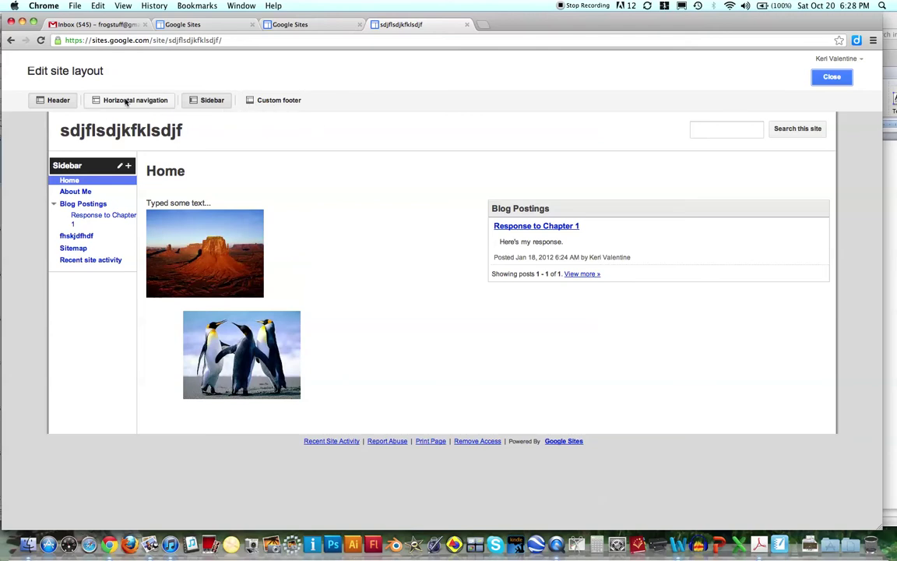
left_click(58, 100)
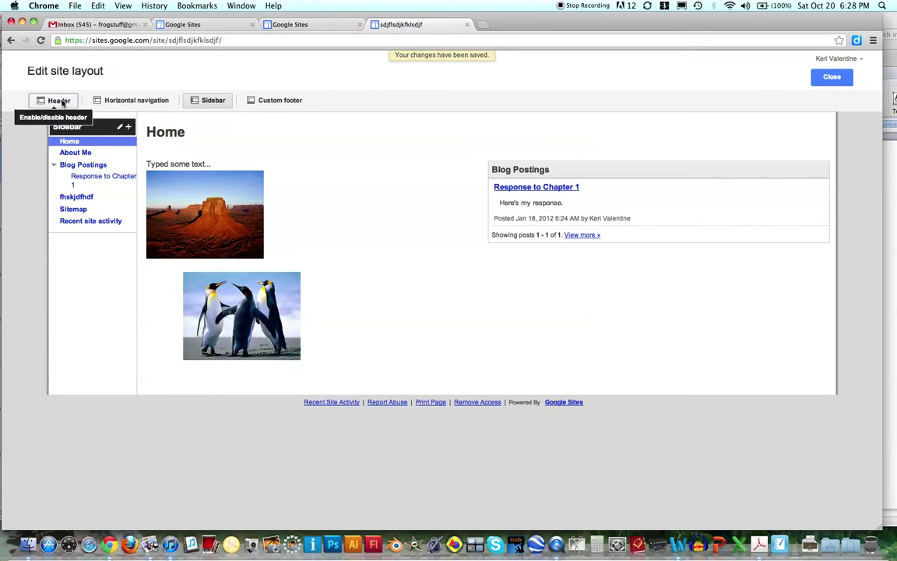
left_click(61, 101)
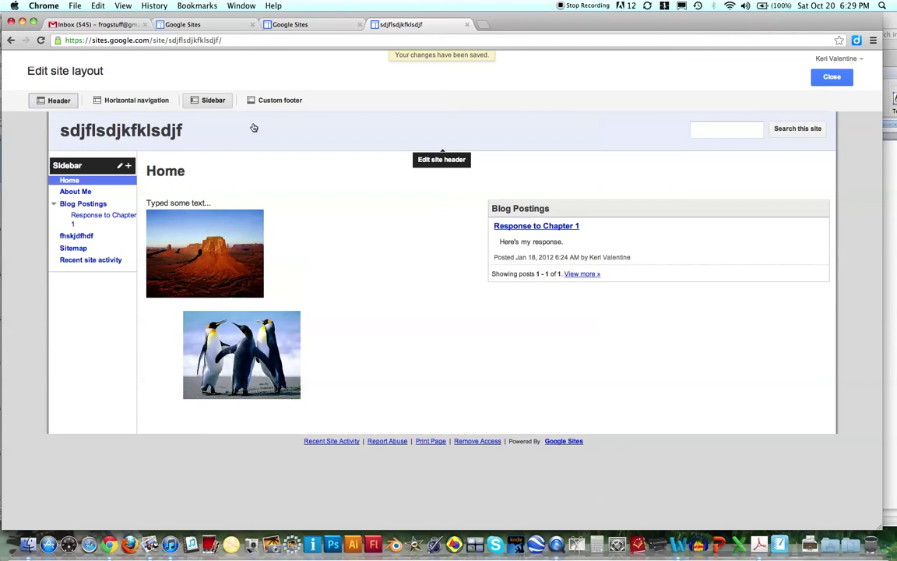
Set a custom logo for the site header using IMG_0416.jpg from the Cicadas folder on the Desktop
left_click(444, 144)
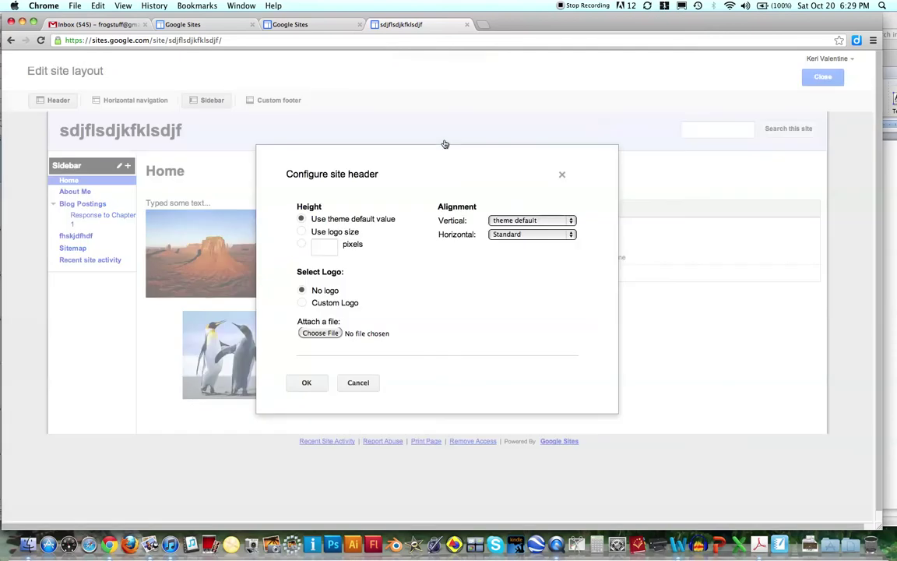
left_click(302, 304)
left_click(319, 333)
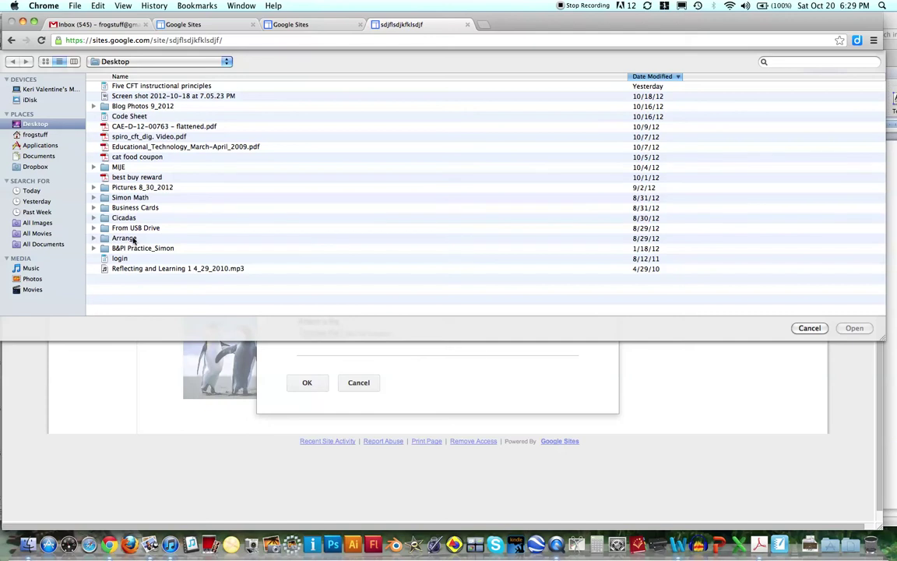
left_click(94, 218)
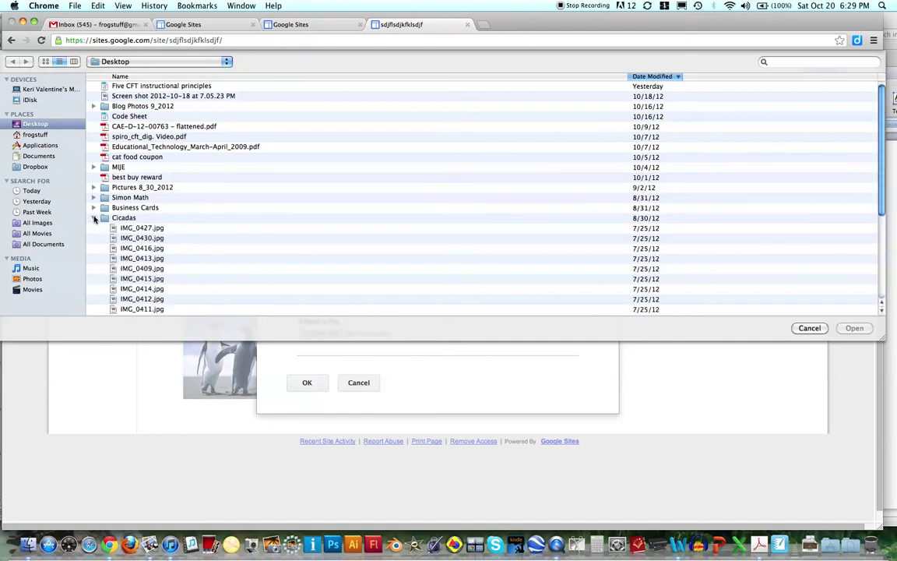
left_click(132, 248)
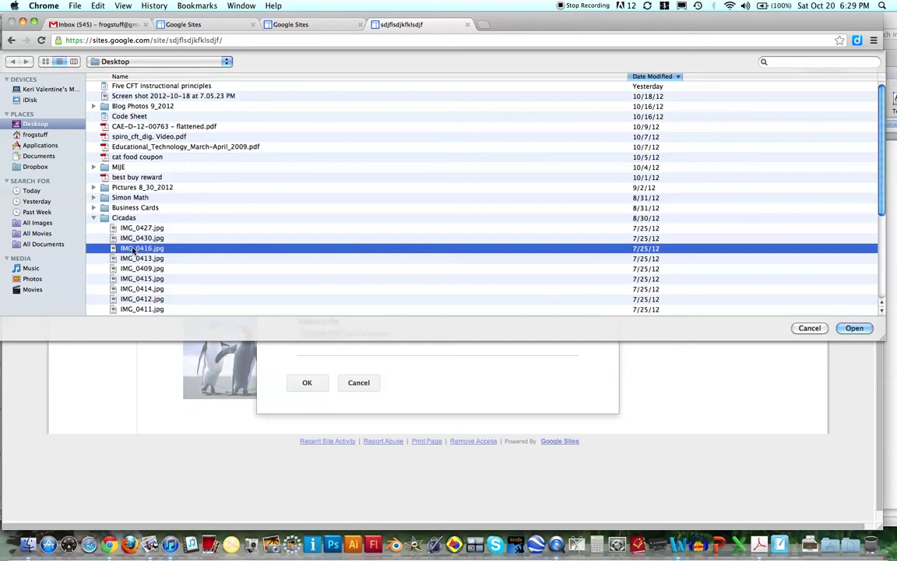
left_click(854, 328)
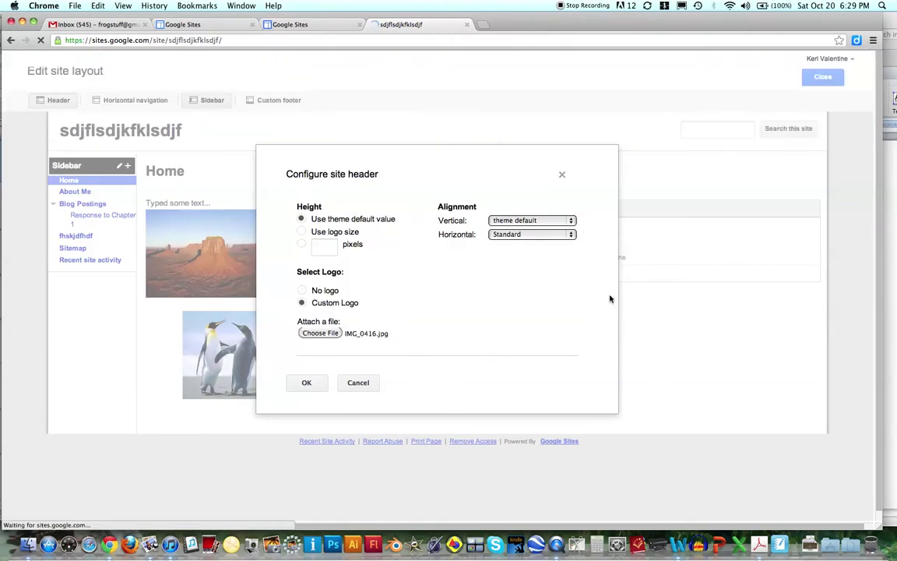
left_click(309, 385)
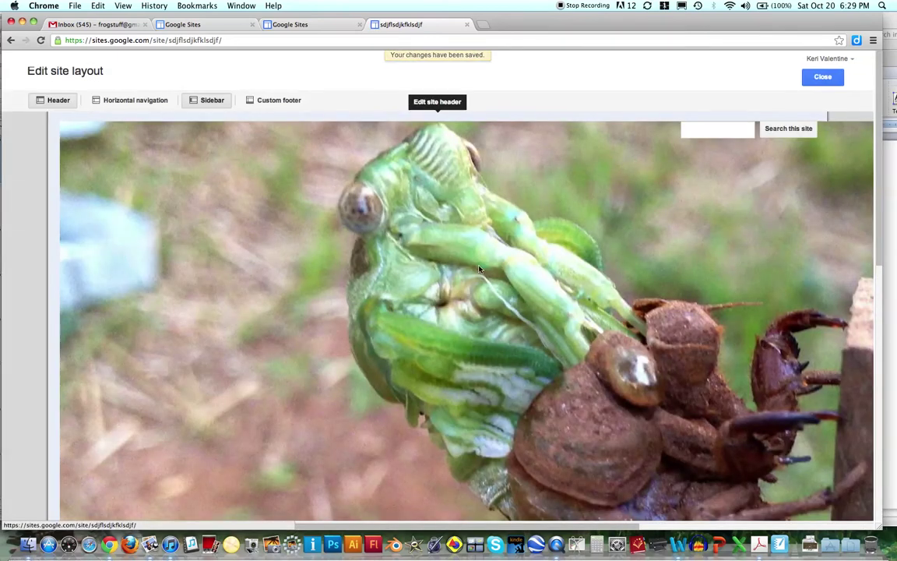
Set the site header's height to use the logo size and apply the header configuration
left_click(409, 182)
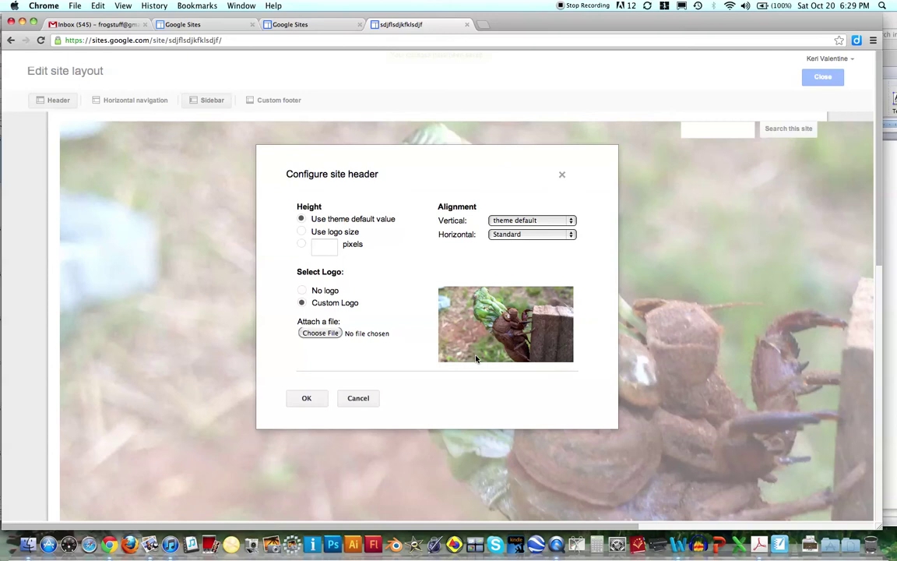
left_click(301, 232)
left_click(322, 246)
left_click(306, 398)
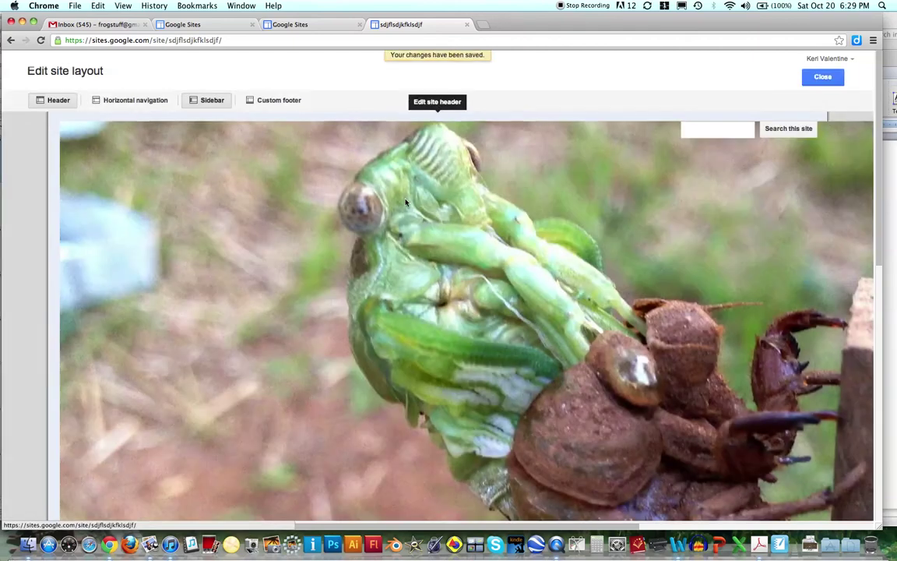
left_click(442, 287)
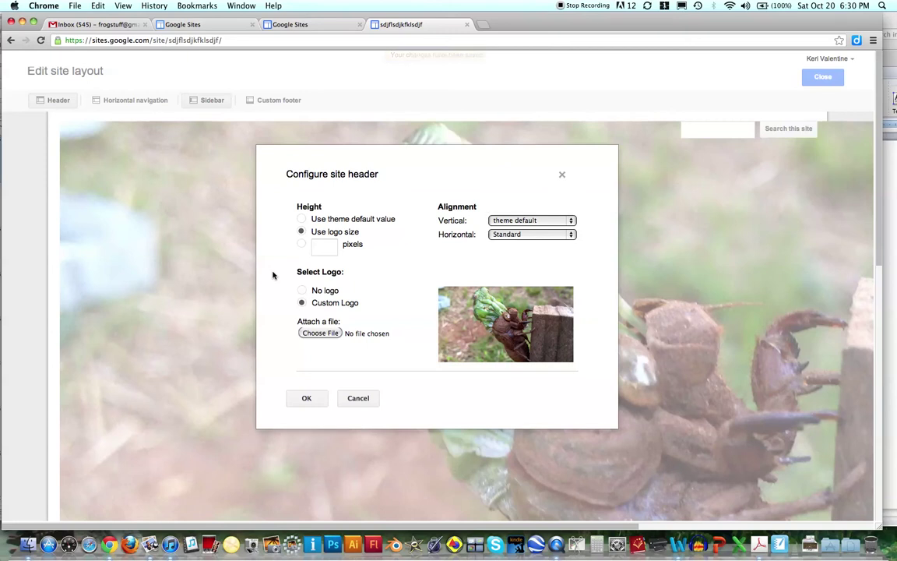
left_click(306, 399)
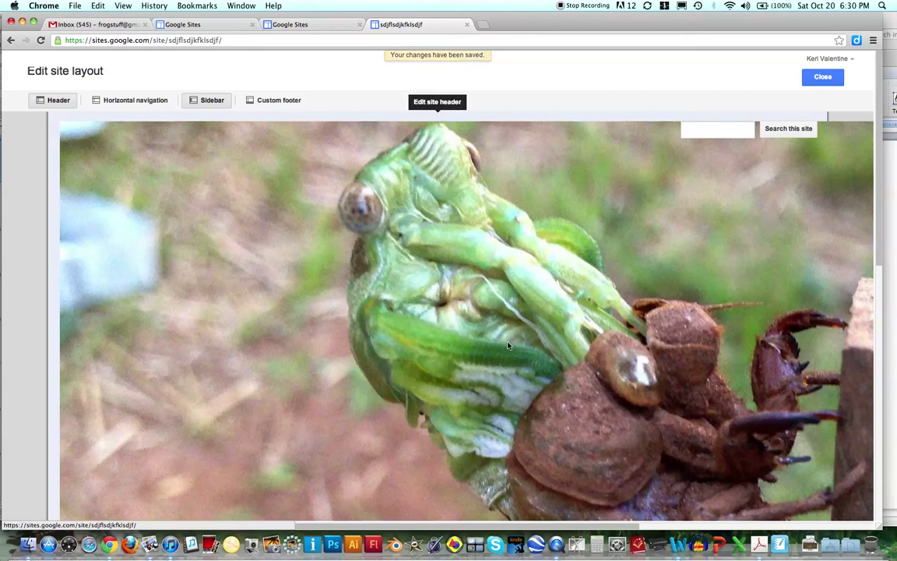
Close the site layout editor and review the home page from the header image down to the footer
scroll(507, 345, "down", 10)
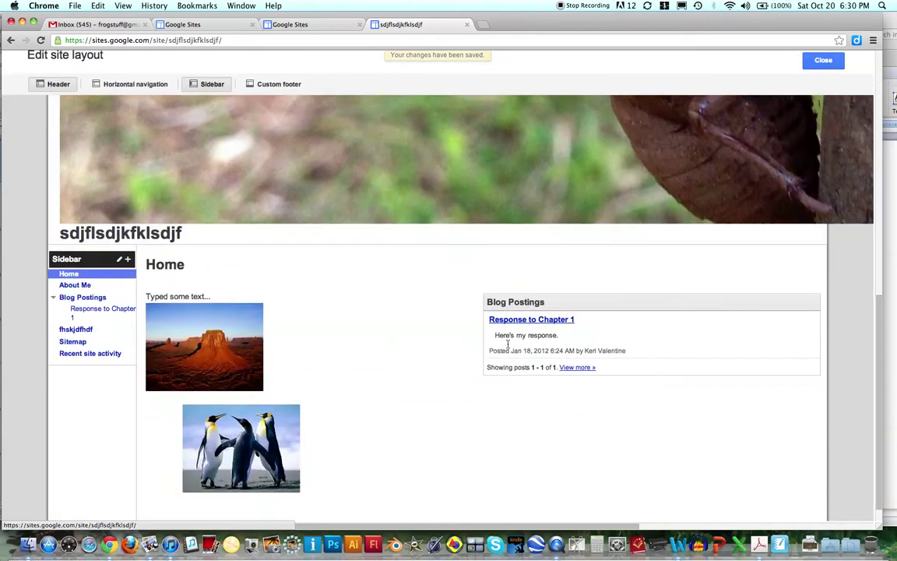
scroll(507, 344, "up", 10)
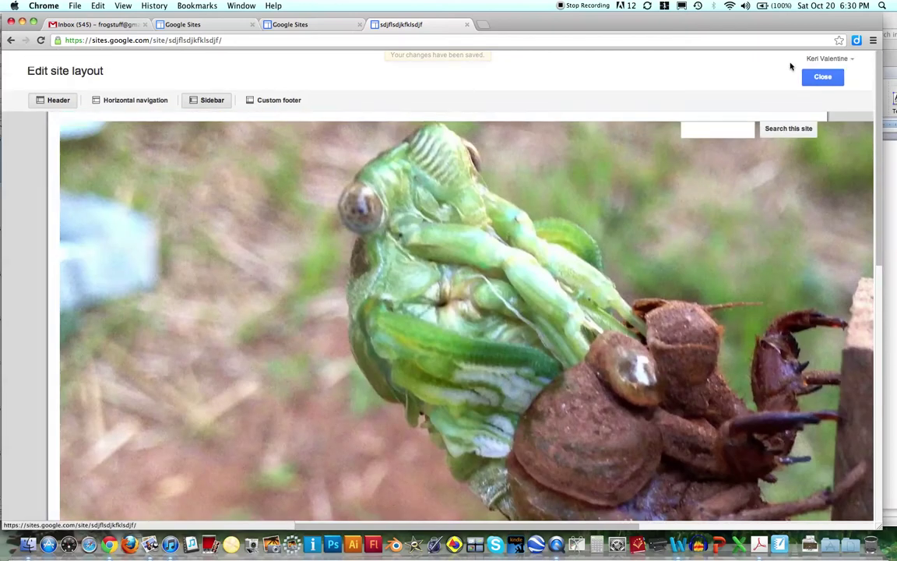
left_click(826, 78)
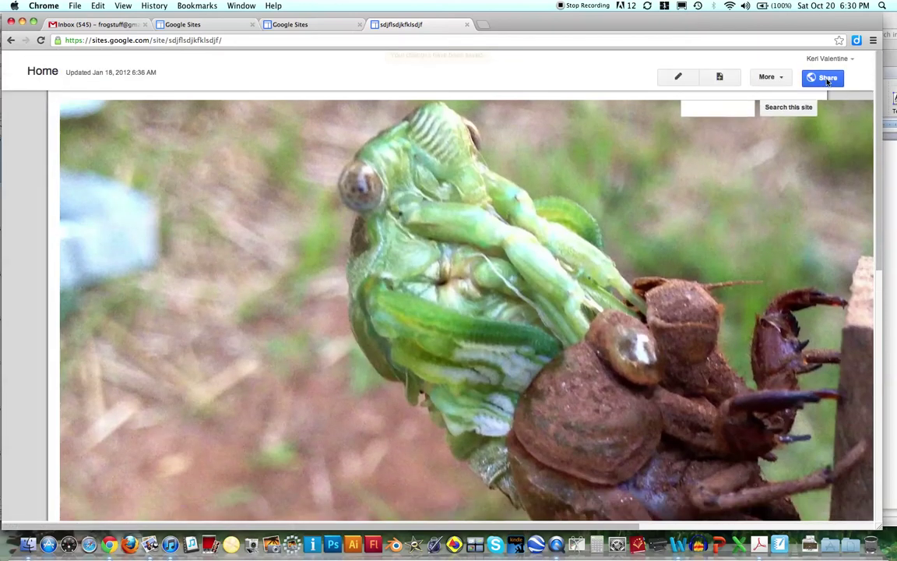
scroll(459, 224, "down", 5)
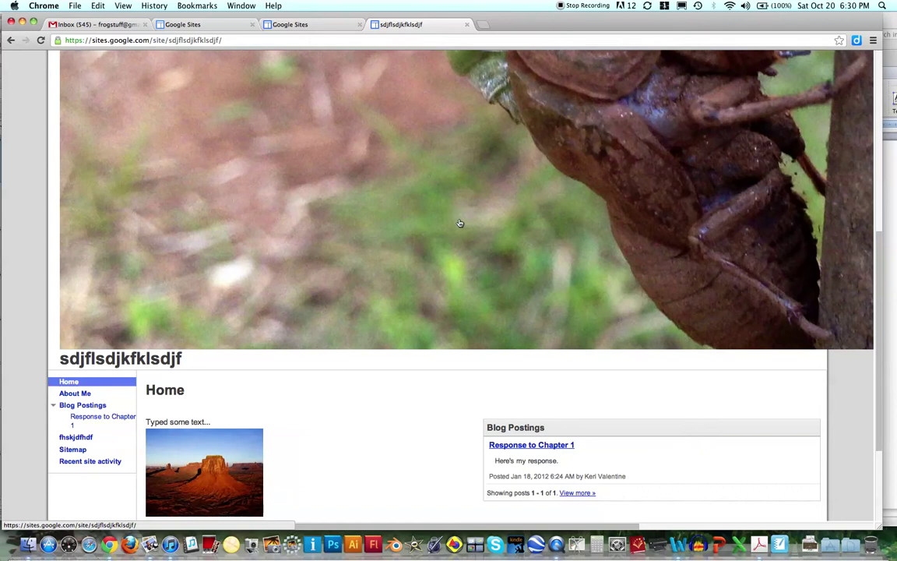
scroll(460, 224, "down", 3)
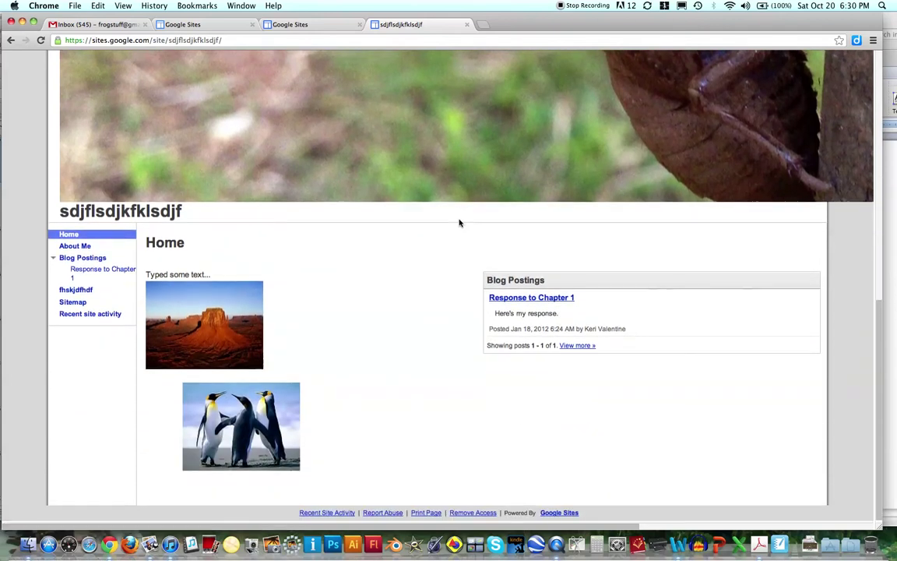
scroll(460, 224, "up", 8)
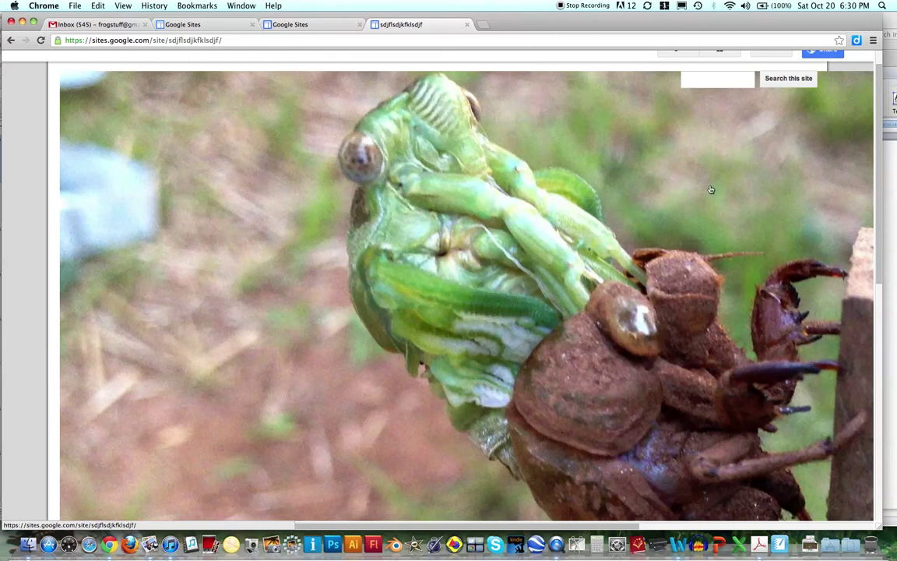
View IMG_0402.jpg from the desktop's Cicadas folder in Preview and close the image
left_click_drag(720, 21, 702, 54)
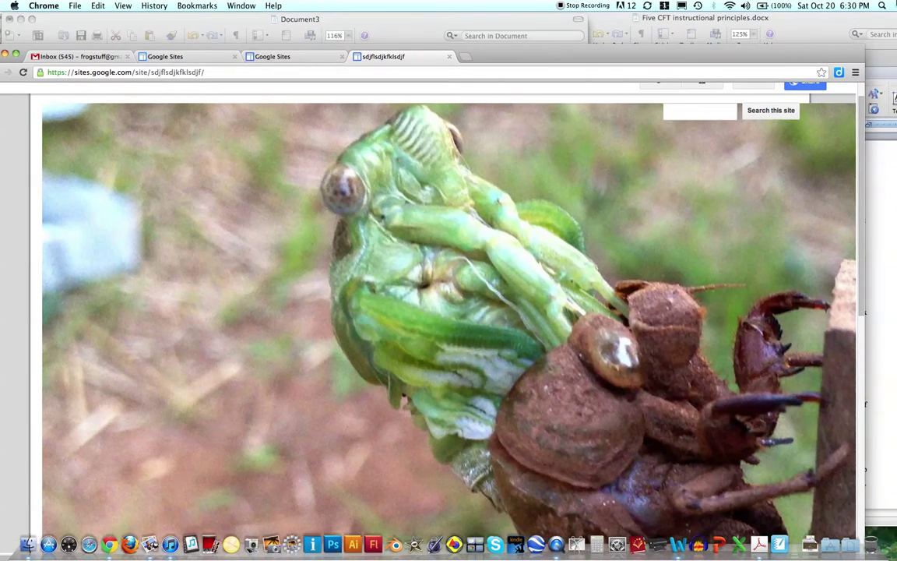
key("F11")
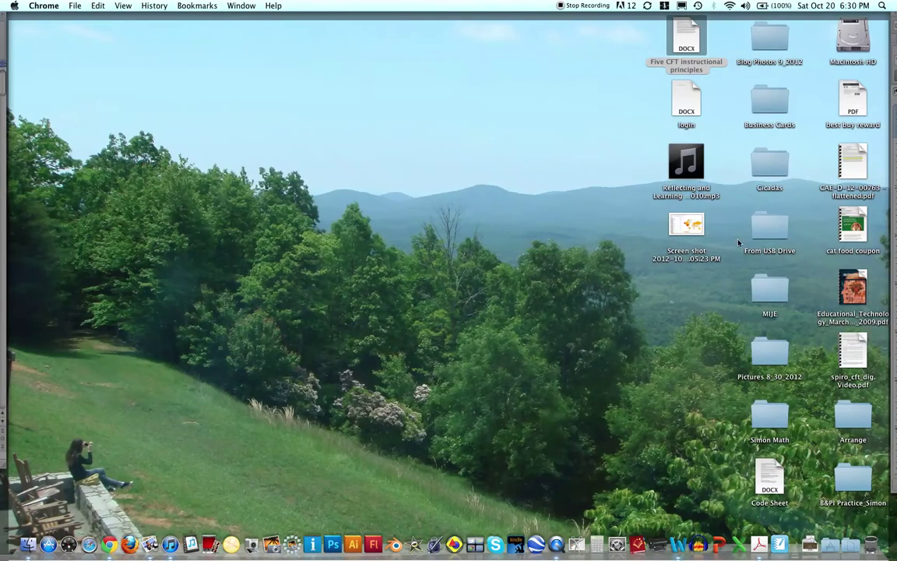
double_click(772, 165)
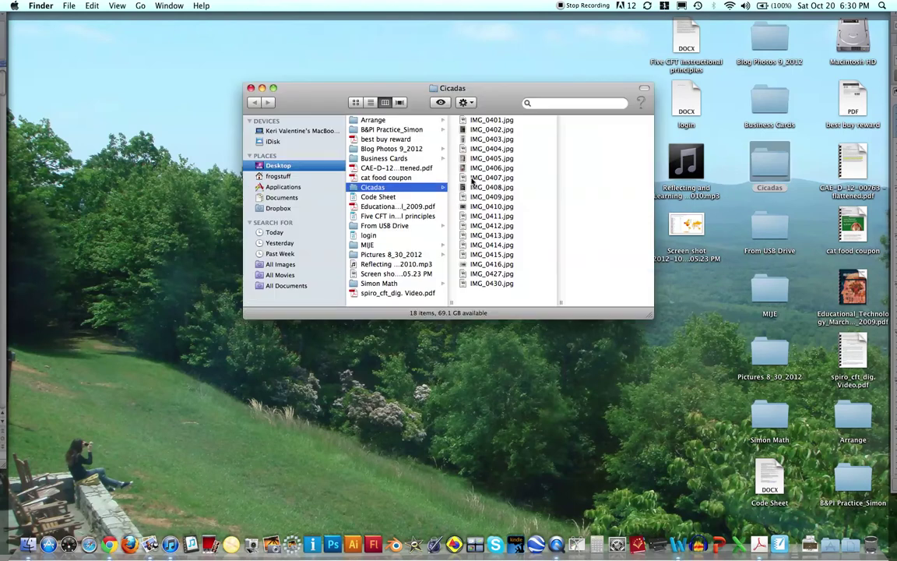
double_click(479, 129)
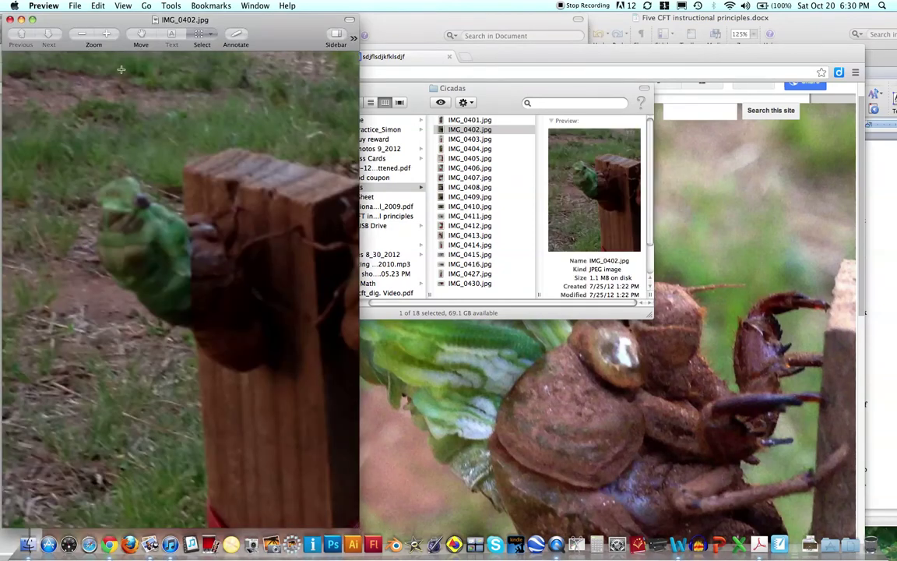
left_click(74, 6)
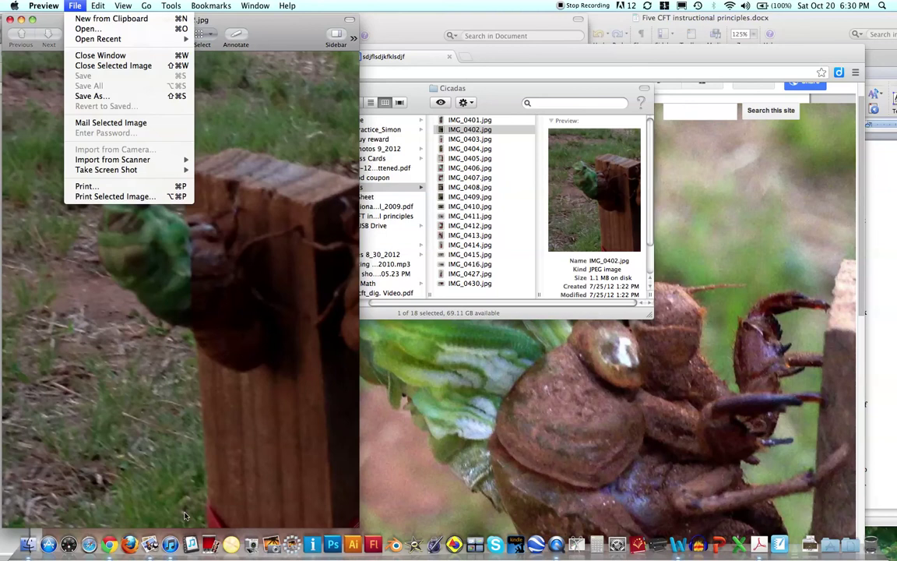
left_click(290, 27)
left_click(10, 19)
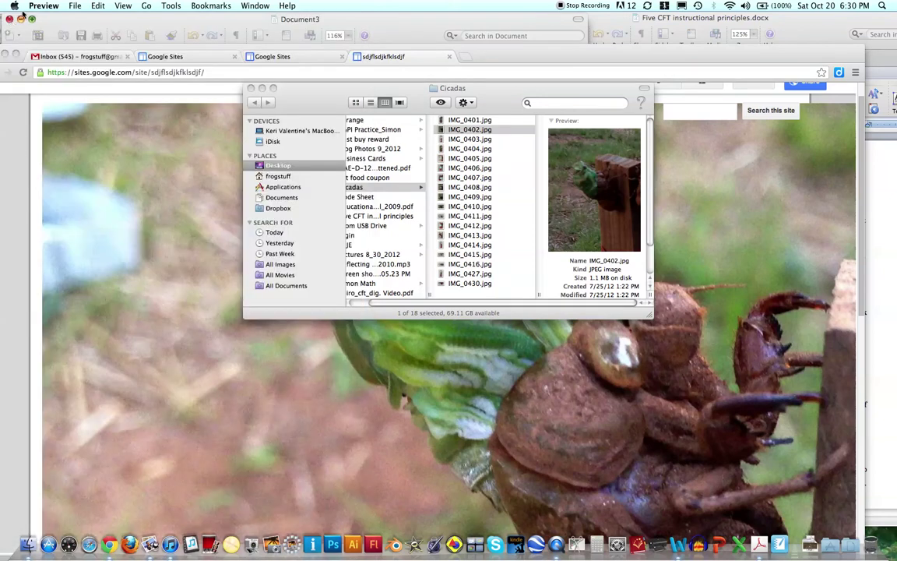
Switch back to the Chrome window showing the site's home page
left_click(154, 257)
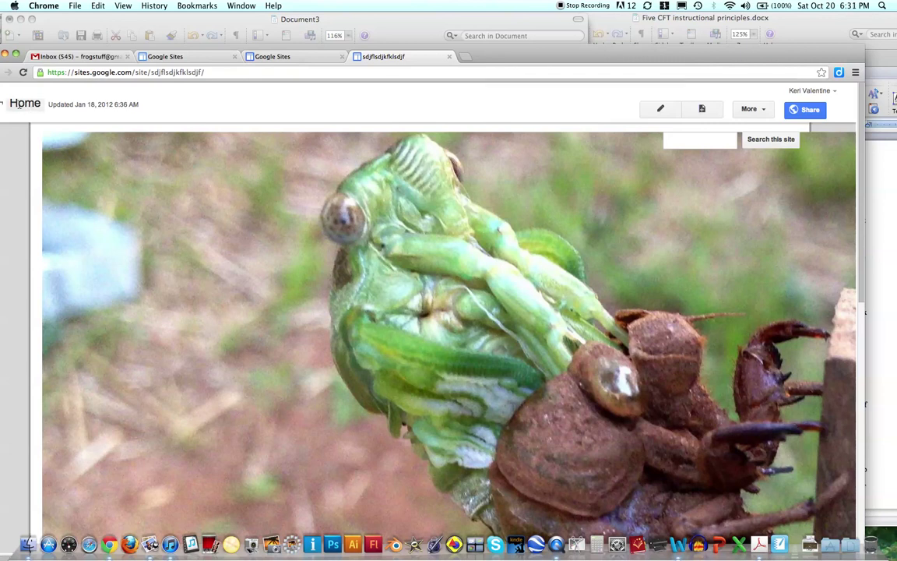
left_click(53, 22)
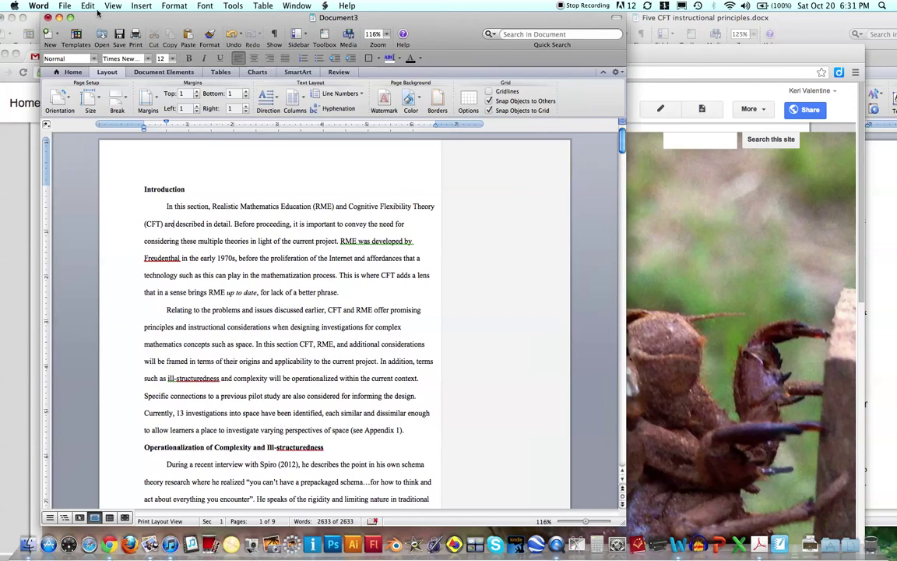
left_click(23, 158)
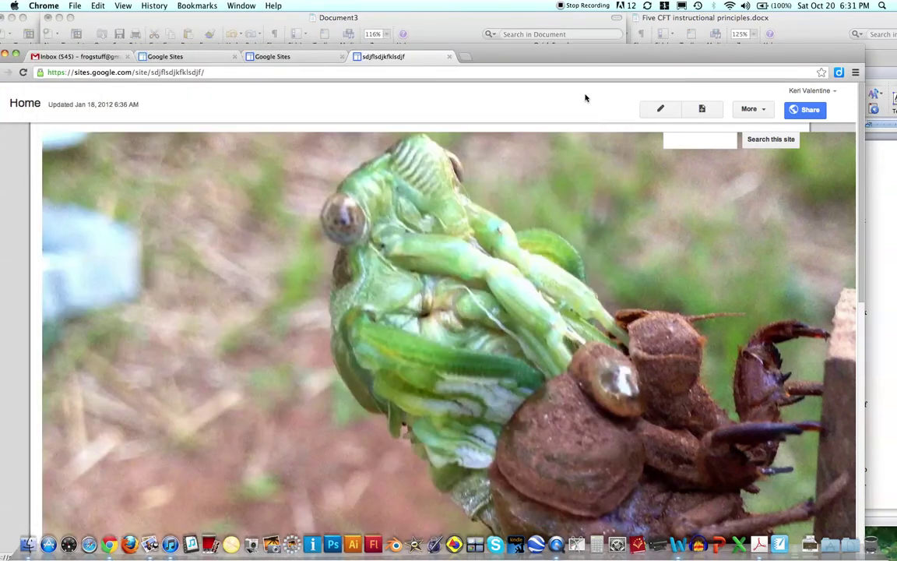
left_click(213, 74)
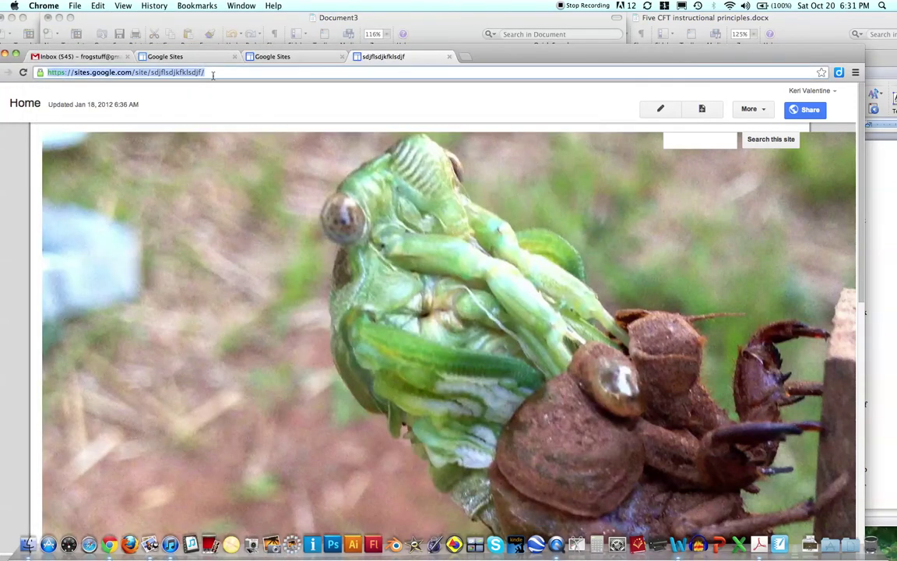
left_click(214, 84)
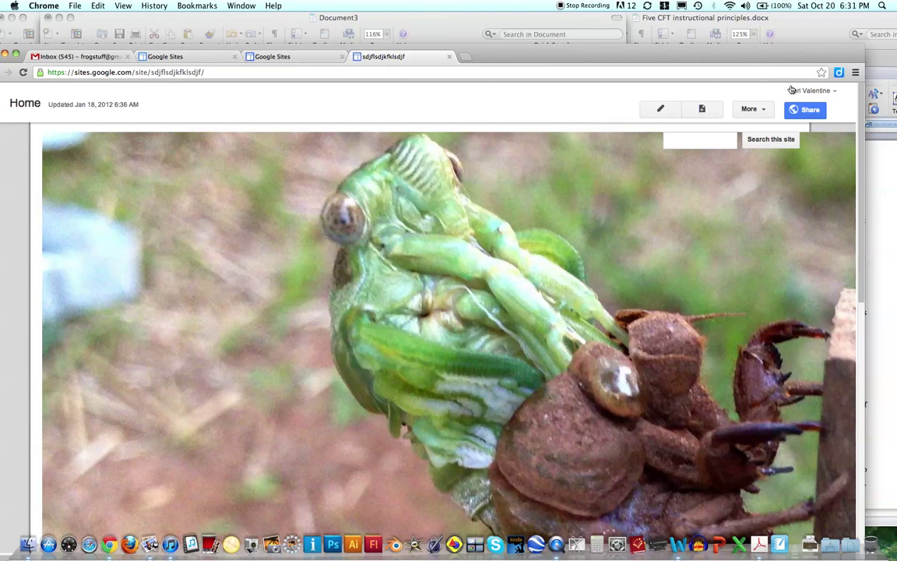
Remove the custom logo from the site header by choosing No logo, apply the change and close the site layout editor
left_click(762, 110)
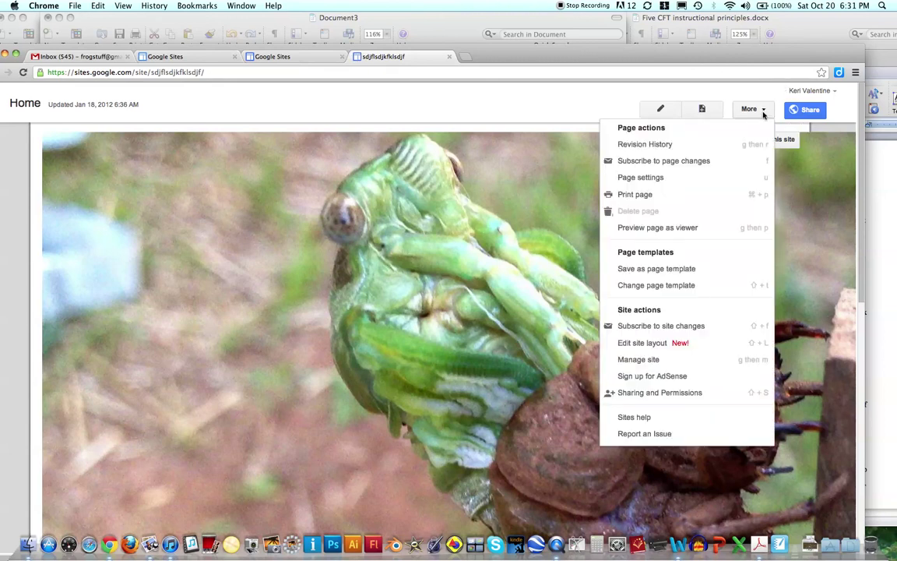
left_click(658, 345)
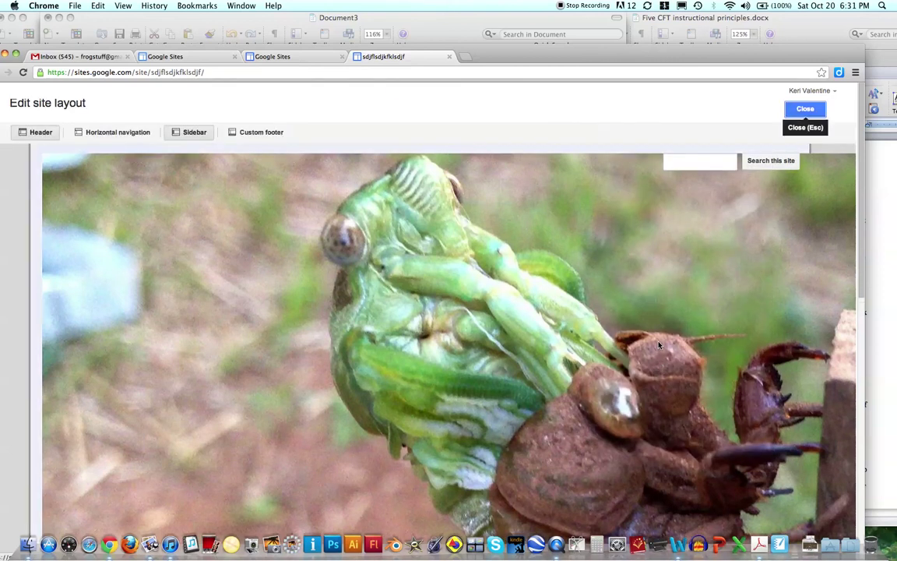
left_click(40, 133)
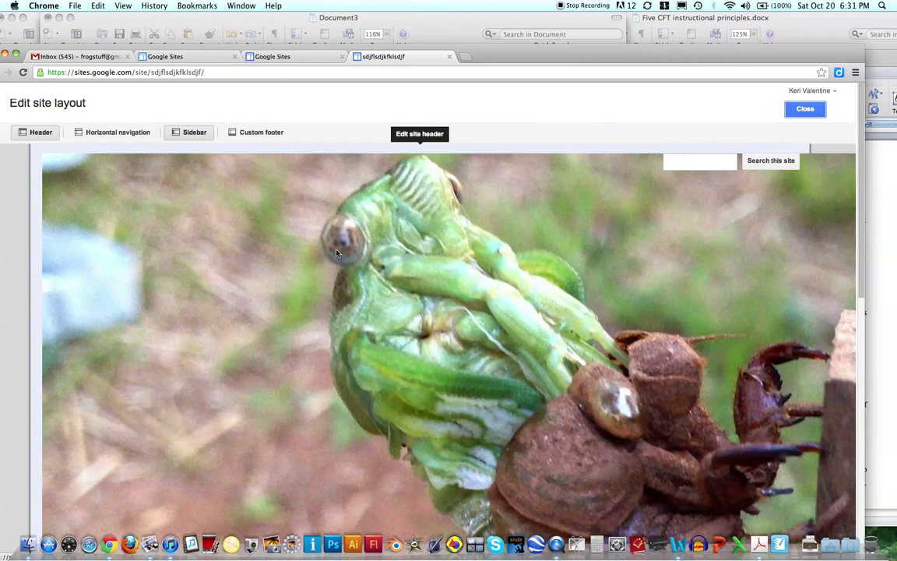
left_click(427, 254)
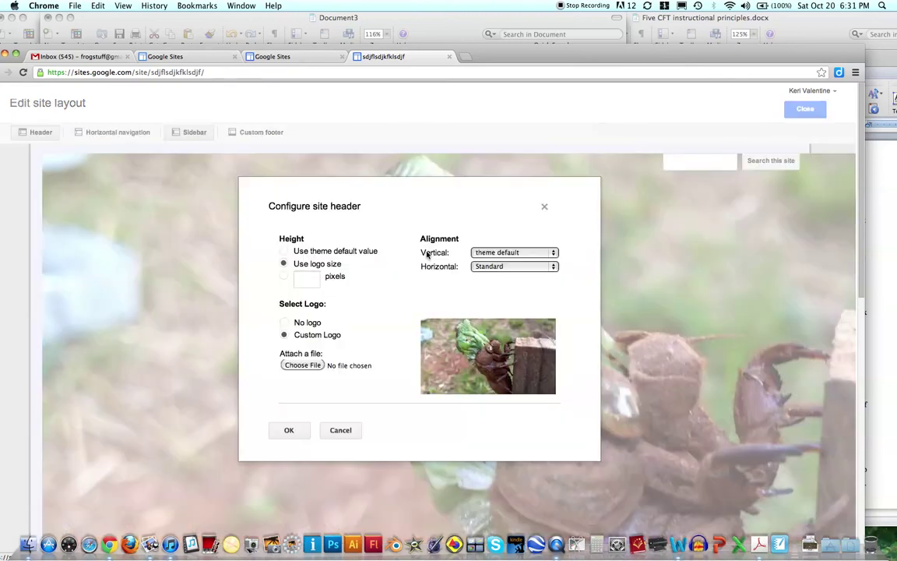
left_click(284, 322)
left_click(292, 430)
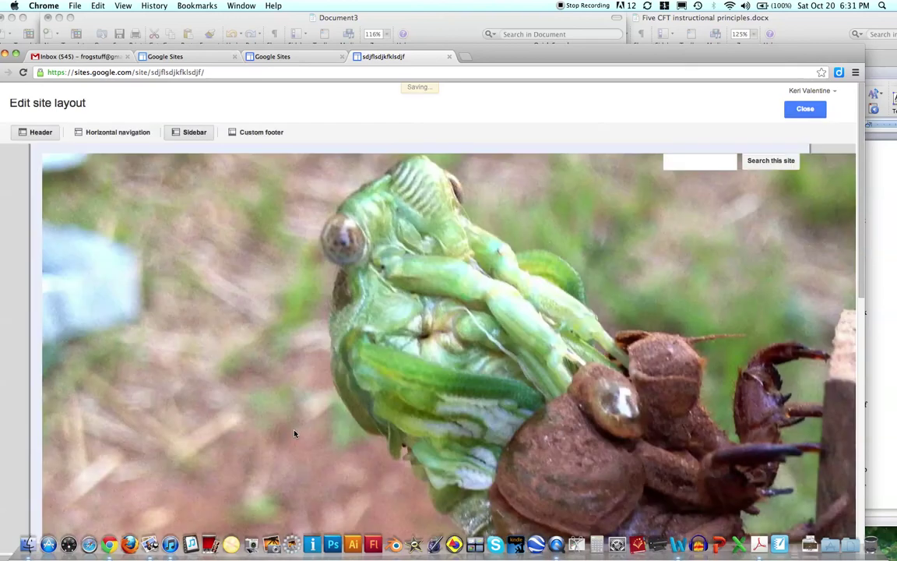
left_click(812, 110)
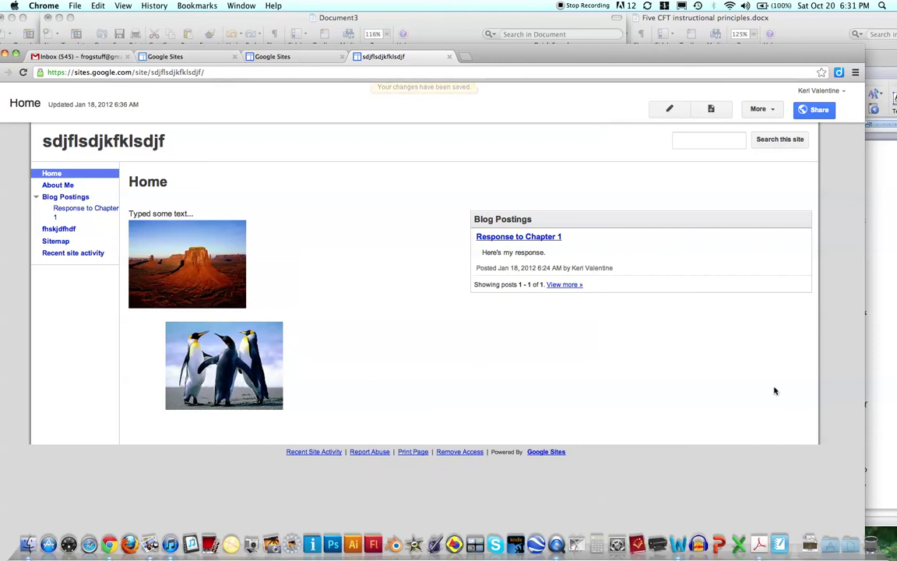
Open the Colors and Fonts settings in the site's management area
left_click(765, 111)
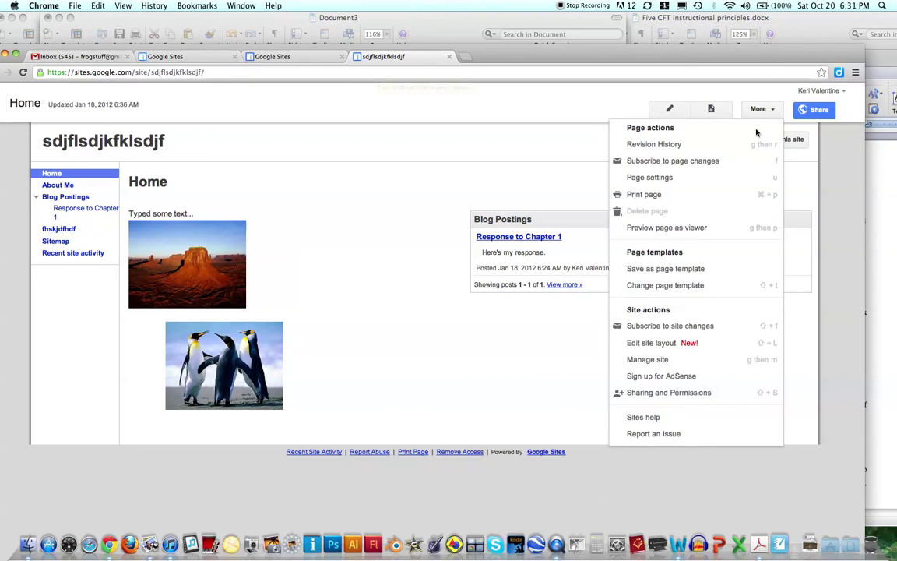
left_click(630, 359)
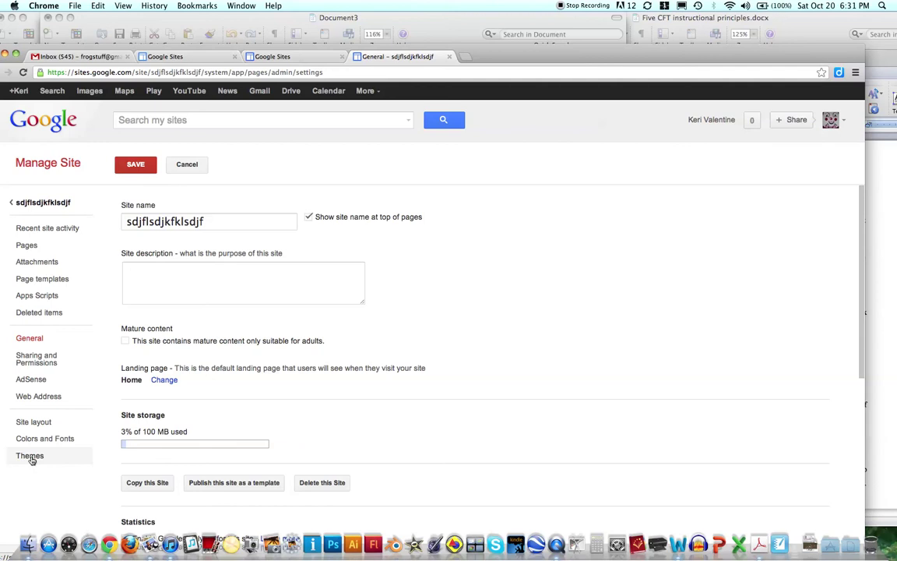
left_click(32, 441)
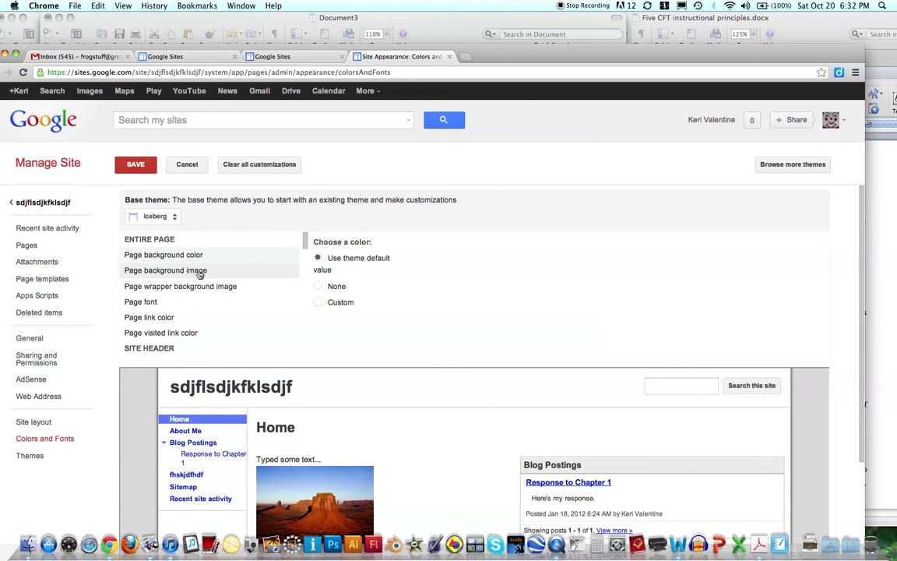
Set IMG_0430.jpg from the Cicadas folder as the custom page background image, save the change and return to the site
left_click(182, 276)
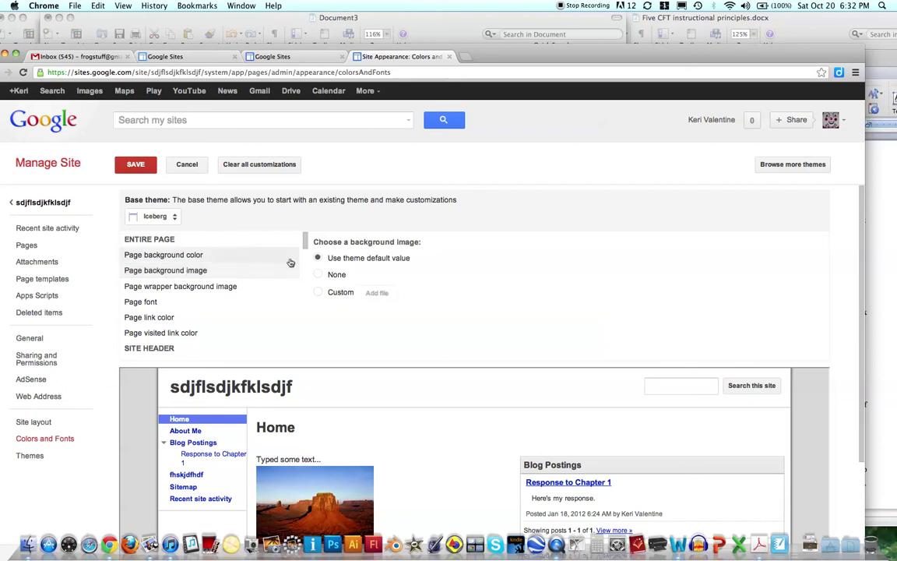
left_click(318, 293)
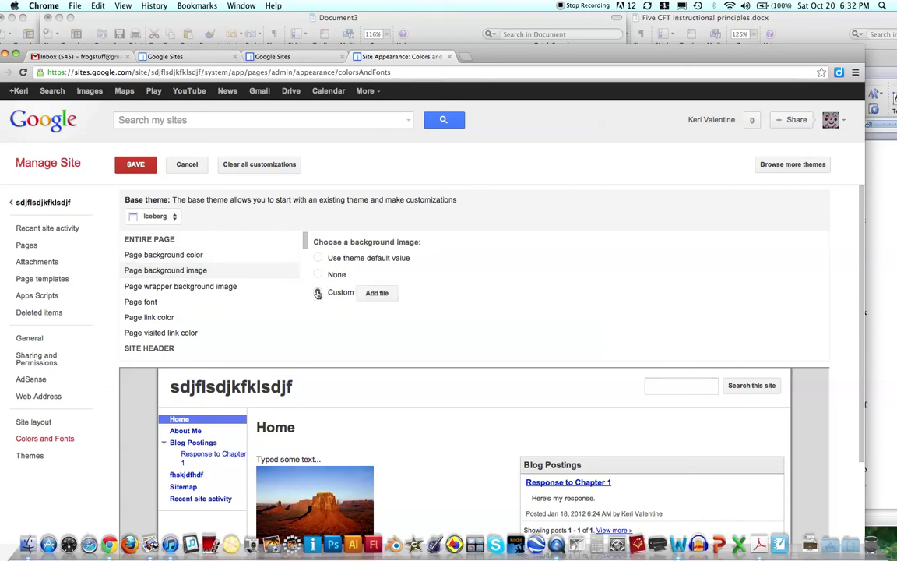
left_click(379, 293)
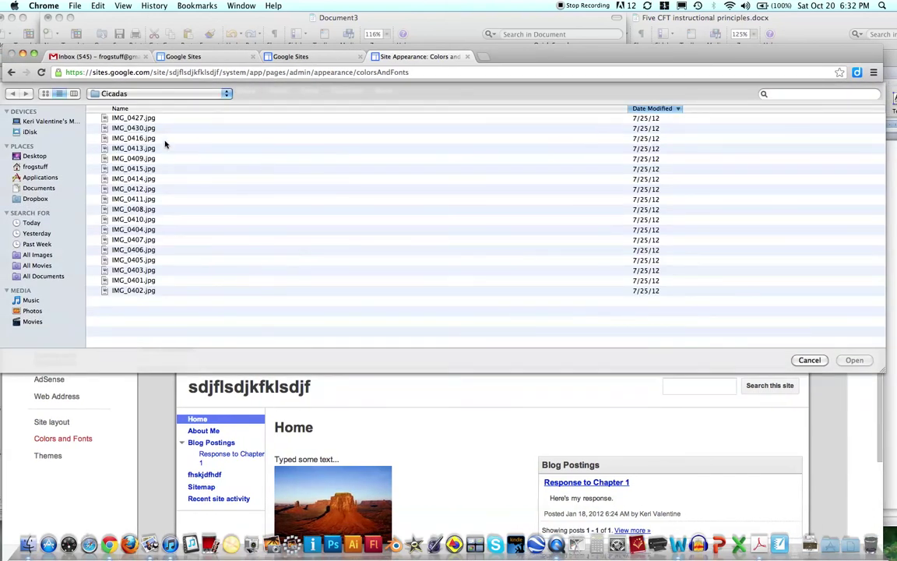
double_click(139, 128)
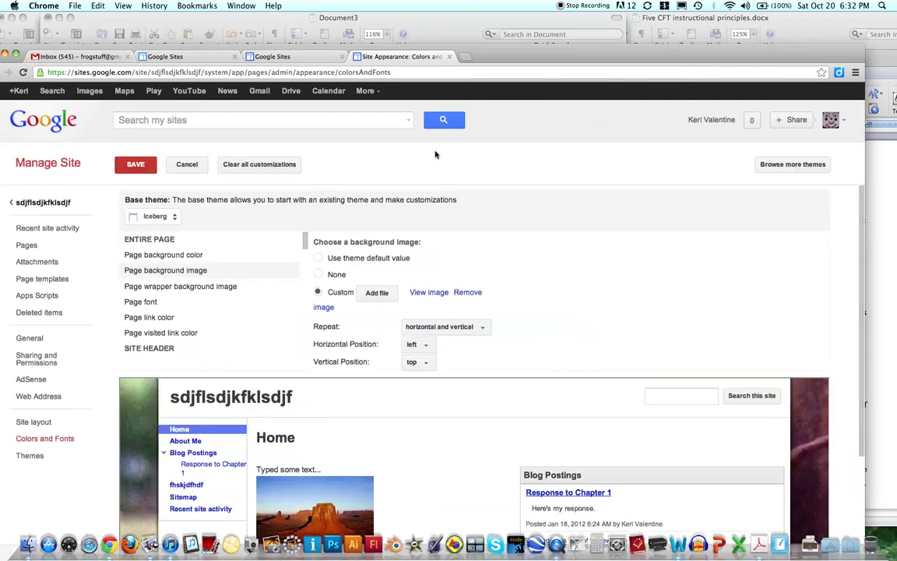
left_click(125, 165)
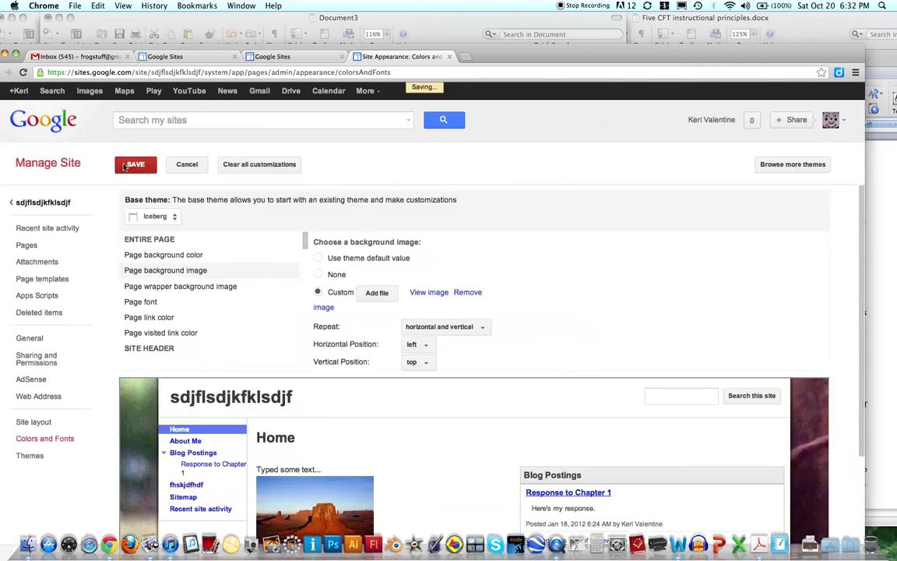
left_click(47, 204)
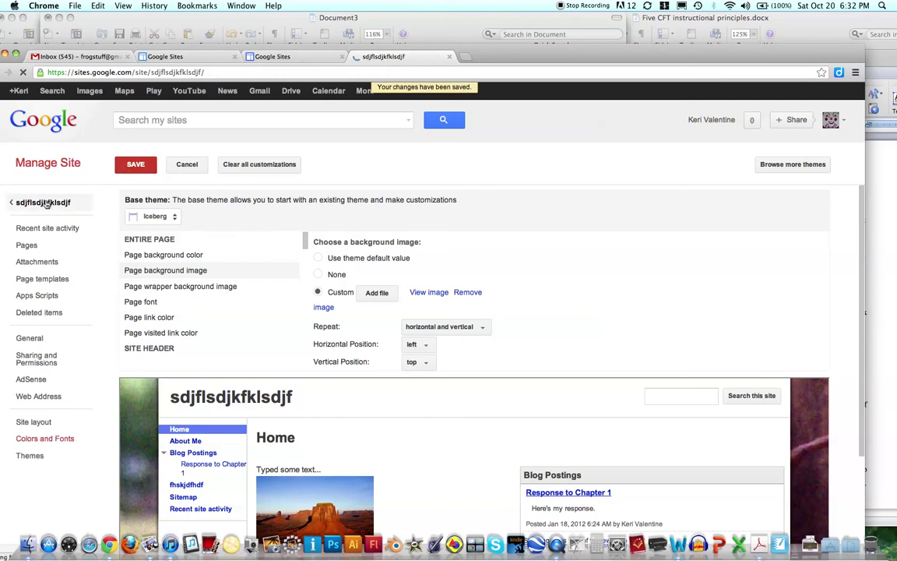